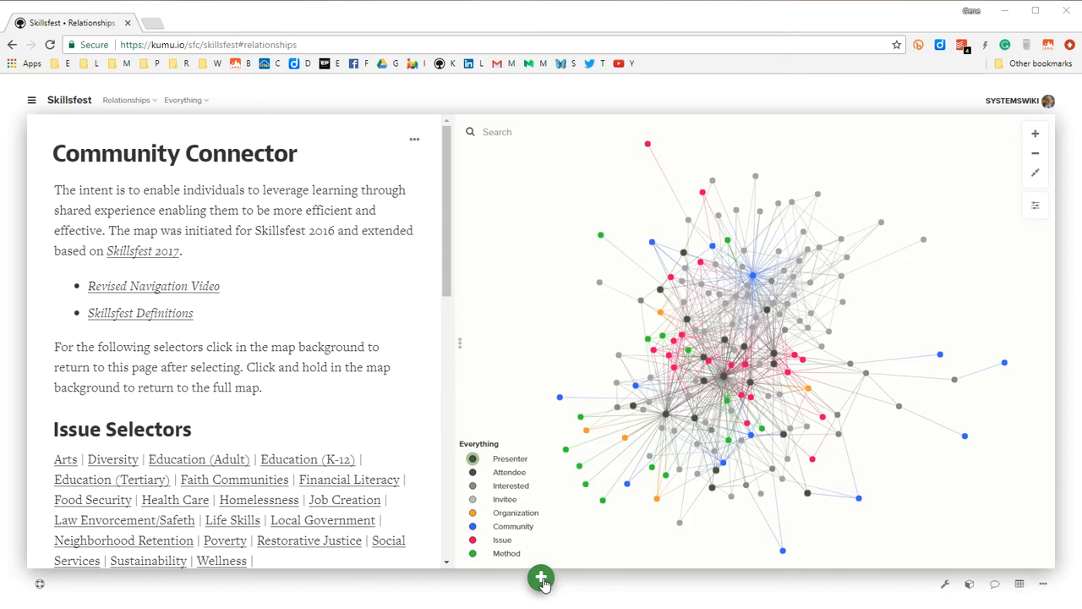
Add an element labelled "New Issue" to the Relationships map.
left_click(543, 581)
left_click(510, 479)
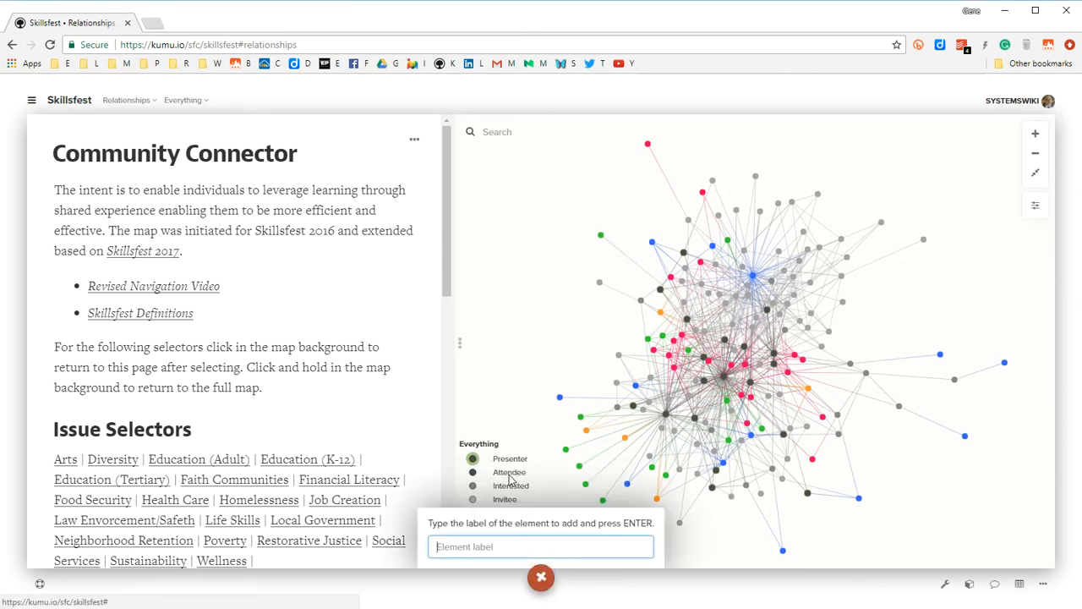
type("New")
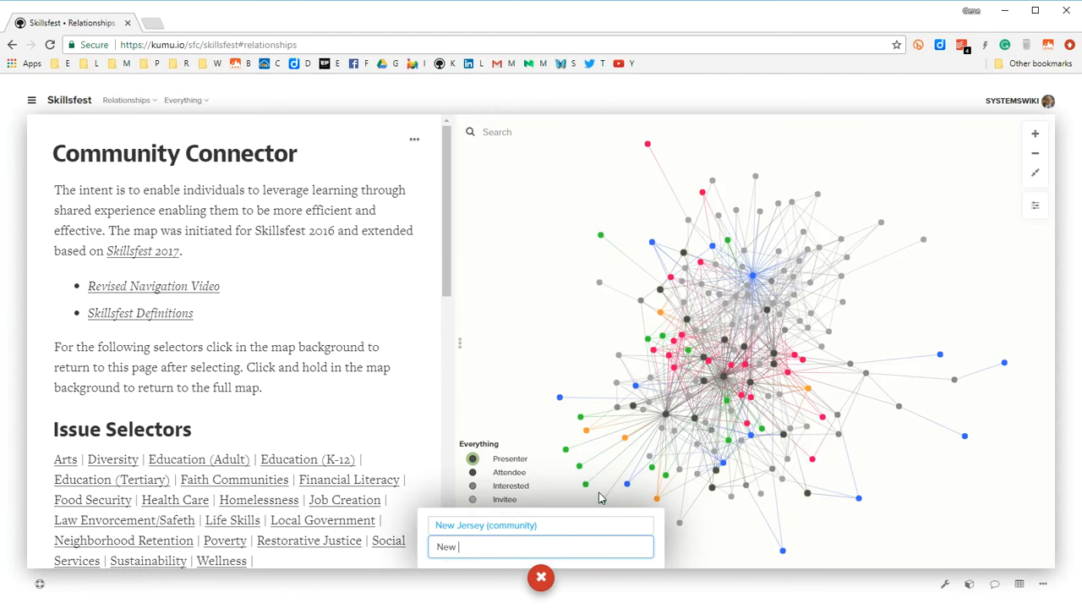
type(" Issue")
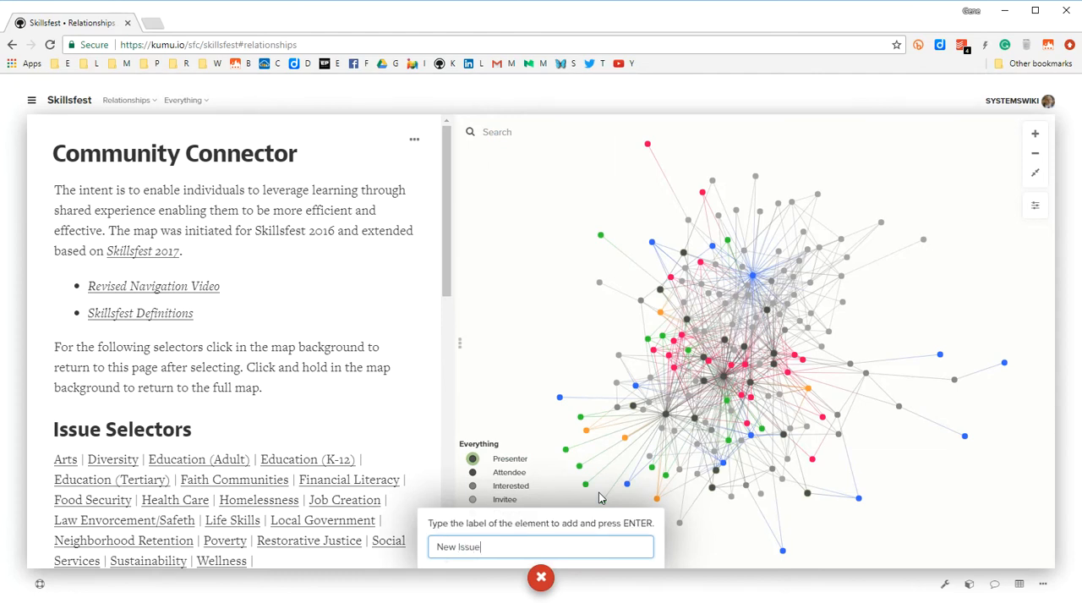
key("Return")
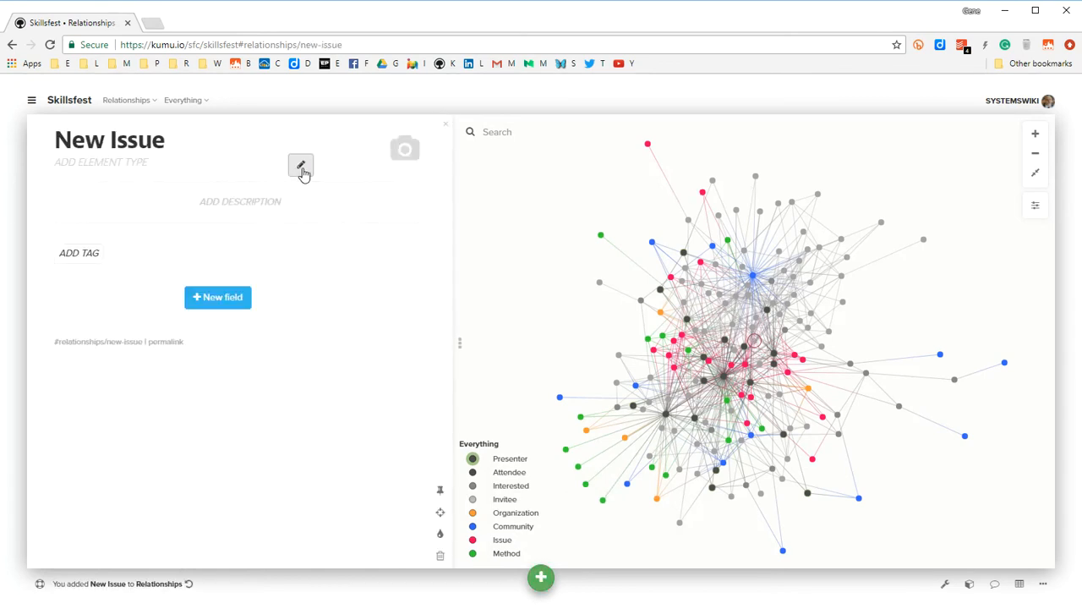
Set New Issue's element type to Issue and move its node out of the cluster into the empty area east of it.
left_click(300, 168)
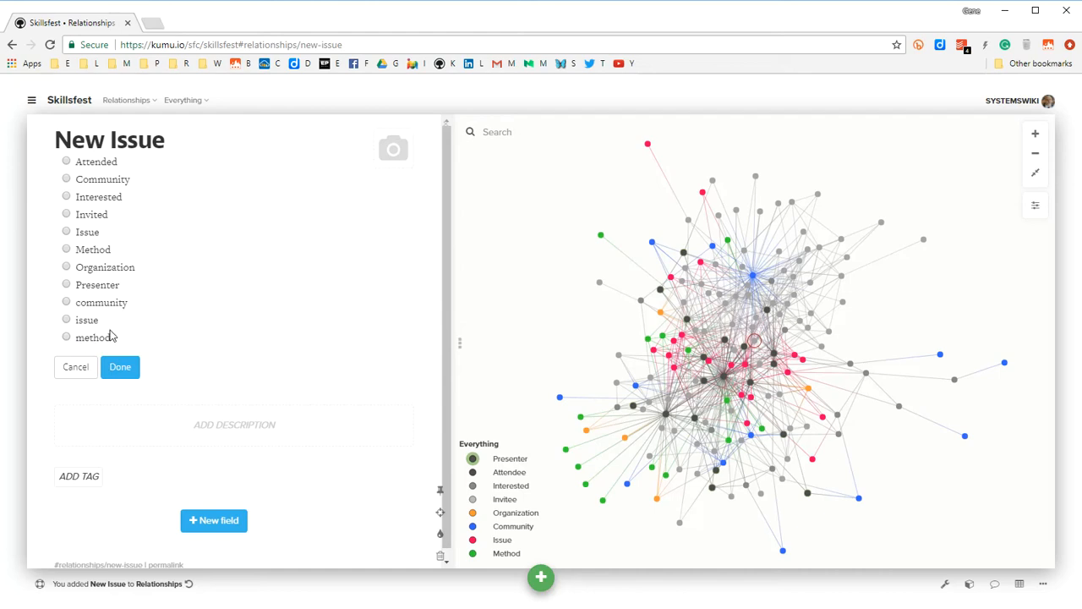
left_click(66, 233)
left_click(130, 370)
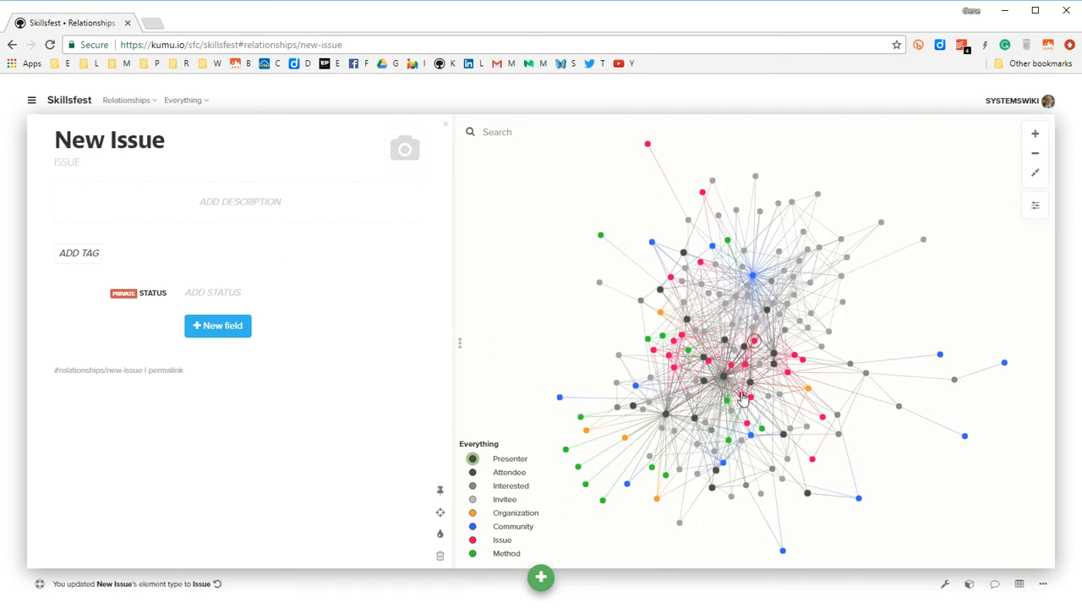
left_click_drag(753, 341, 932, 298)
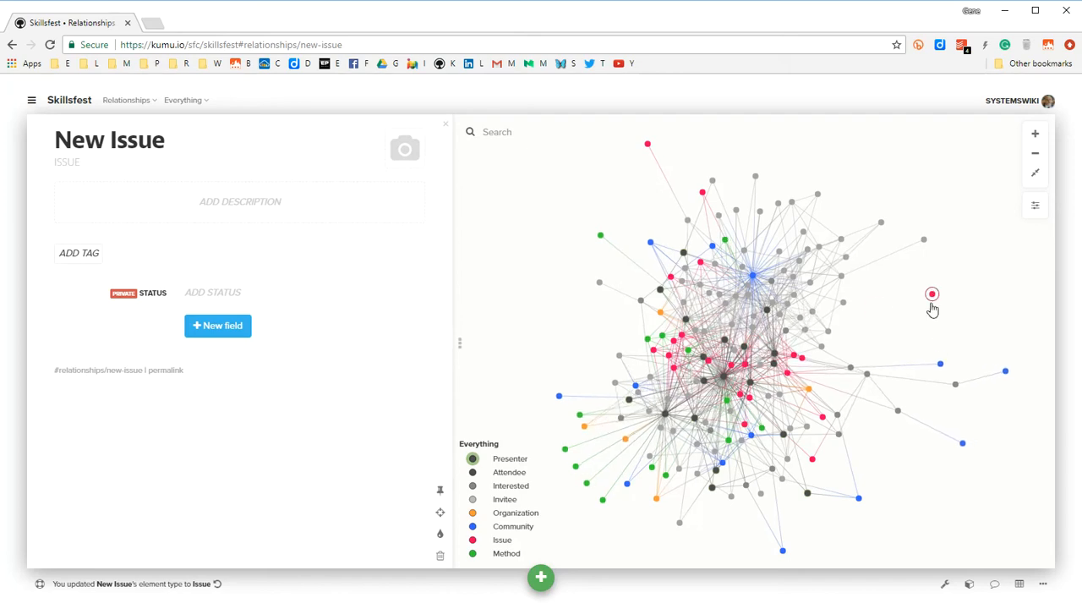
Copy the full description text from the Financial Literacy issue into New Issue's description and save it.
left_click(802, 357)
left_click(388, 190)
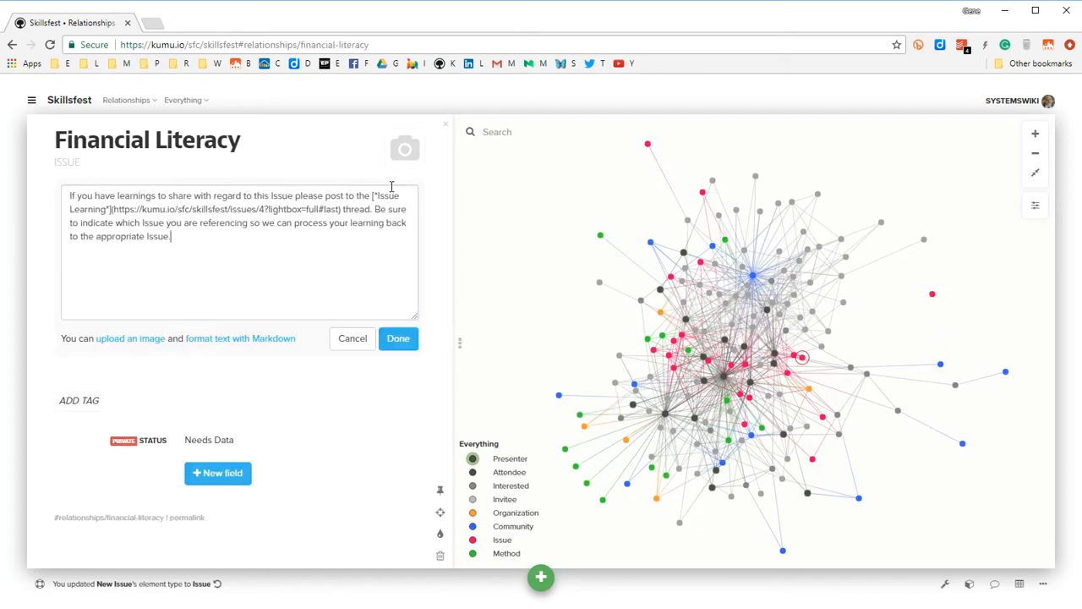
left_click_drag(188, 237, 32, 195)
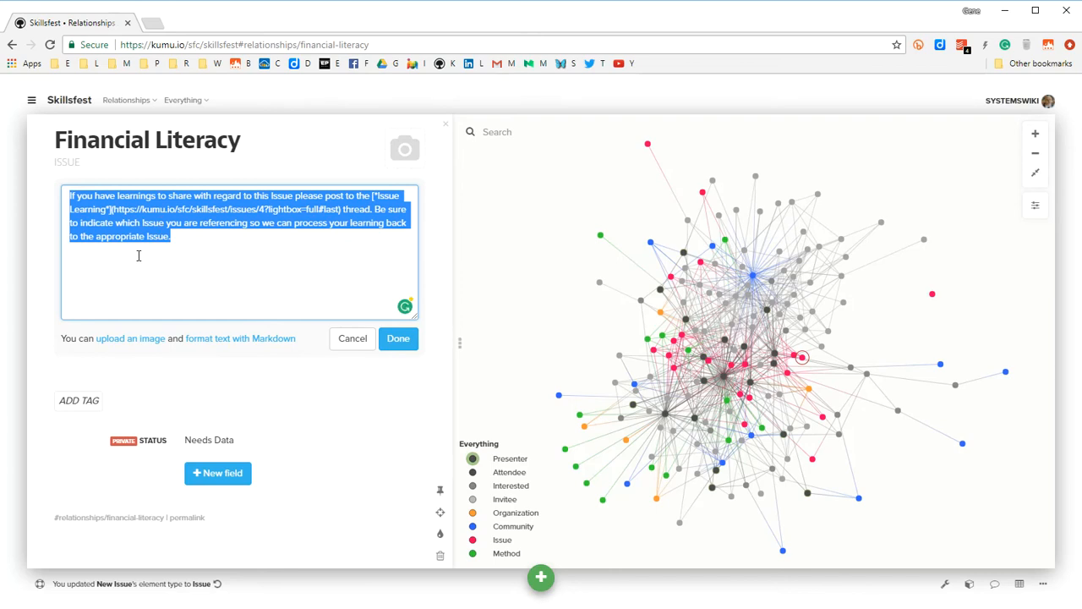
left_click(932, 296)
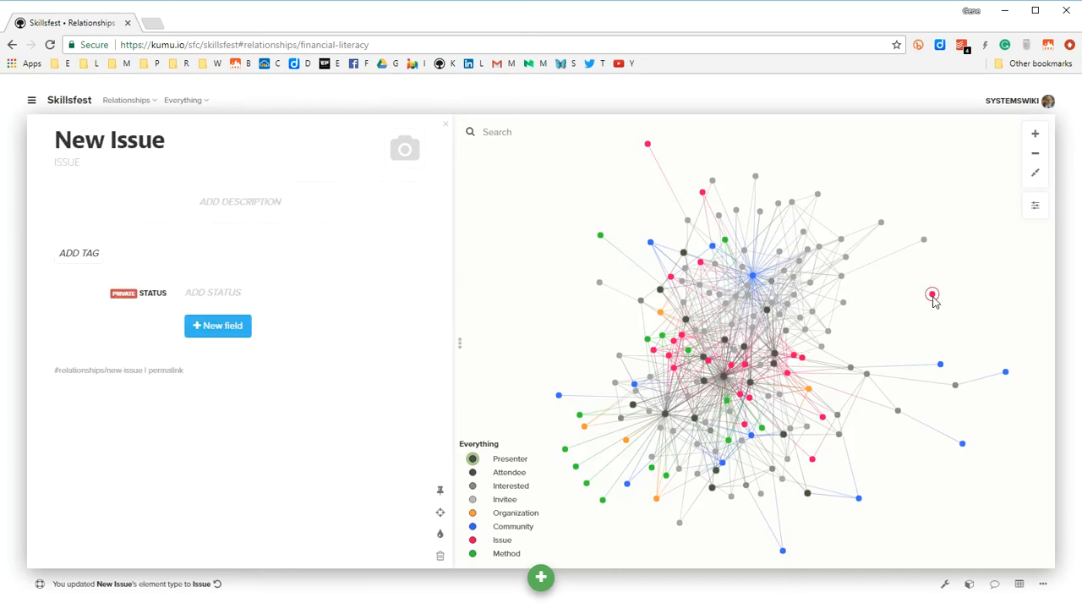
left_click(412, 195)
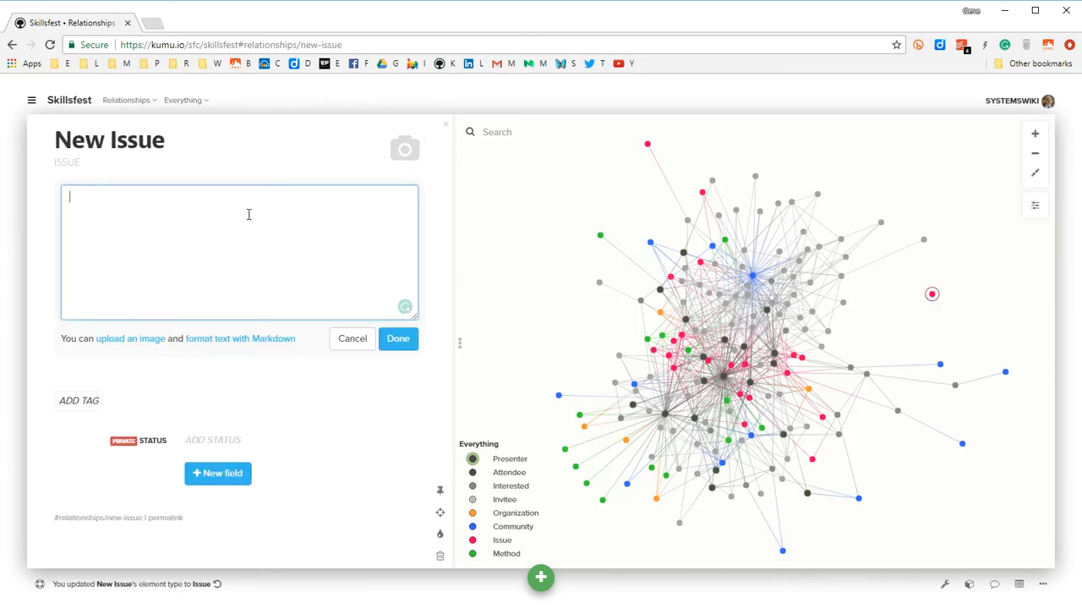
key("ctrl+v")
left_click(397, 339)
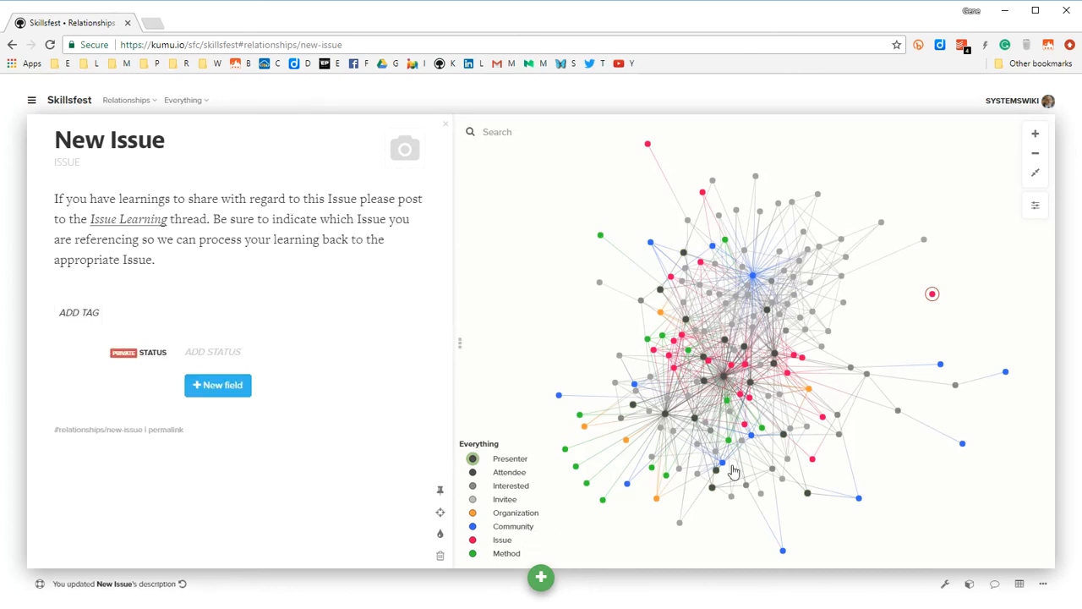
Review the selectable Issues choices on the St. Paul, MN community element, leaving them unselected.
left_click(940, 365)
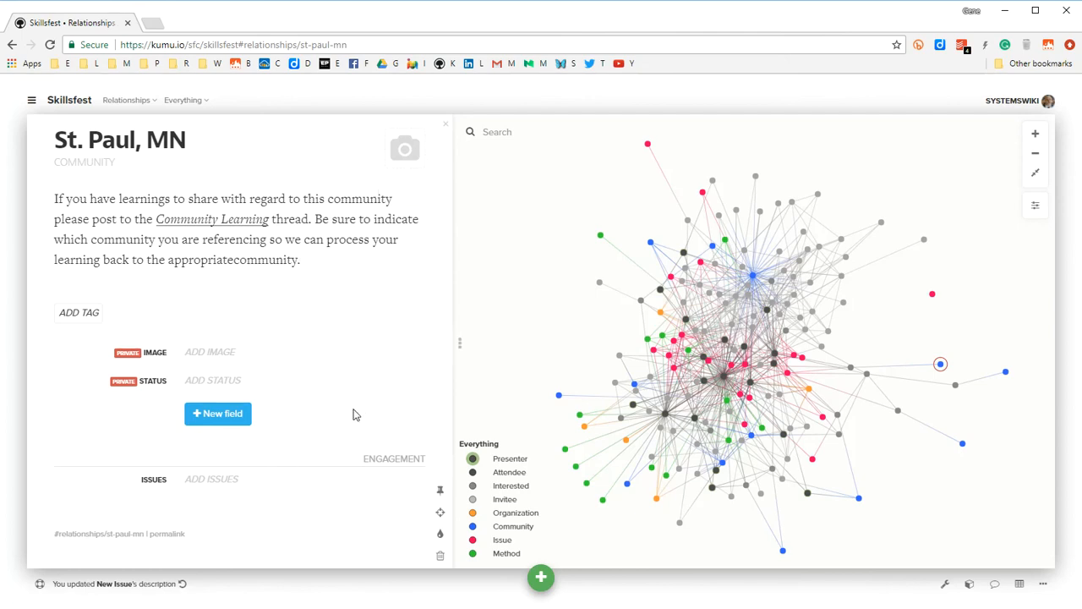
left_click(229, 483)
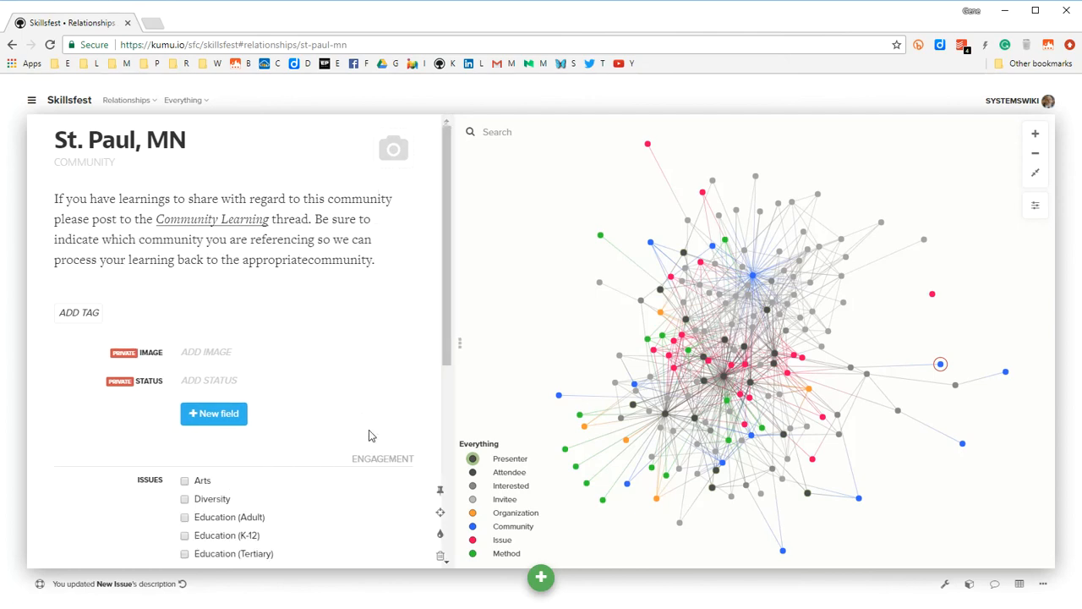
scroll(432, 505, "down", 5)
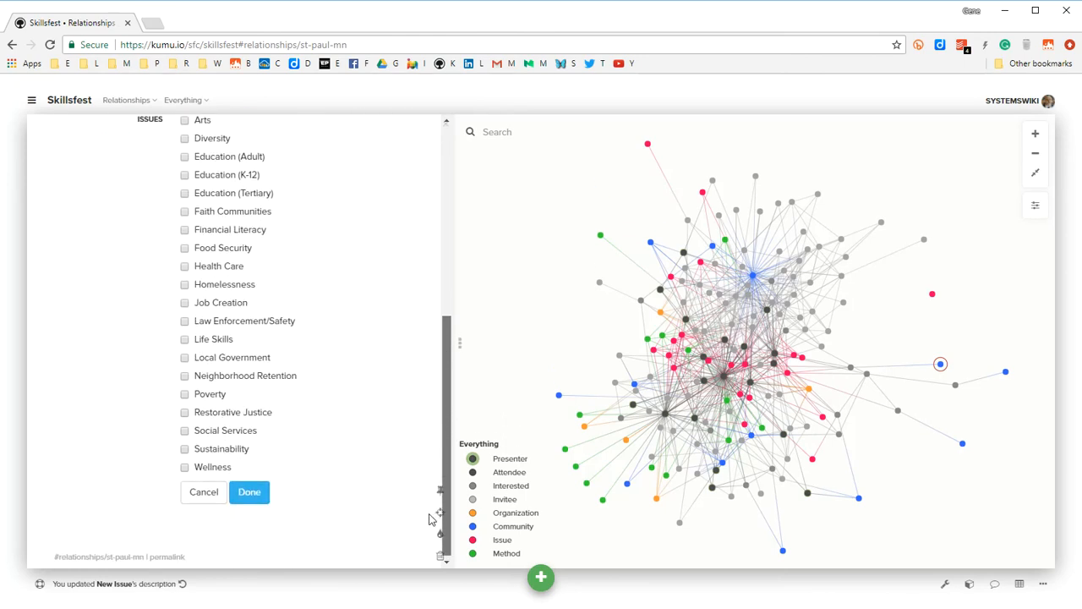
scroll(431, 508, "up", 6)
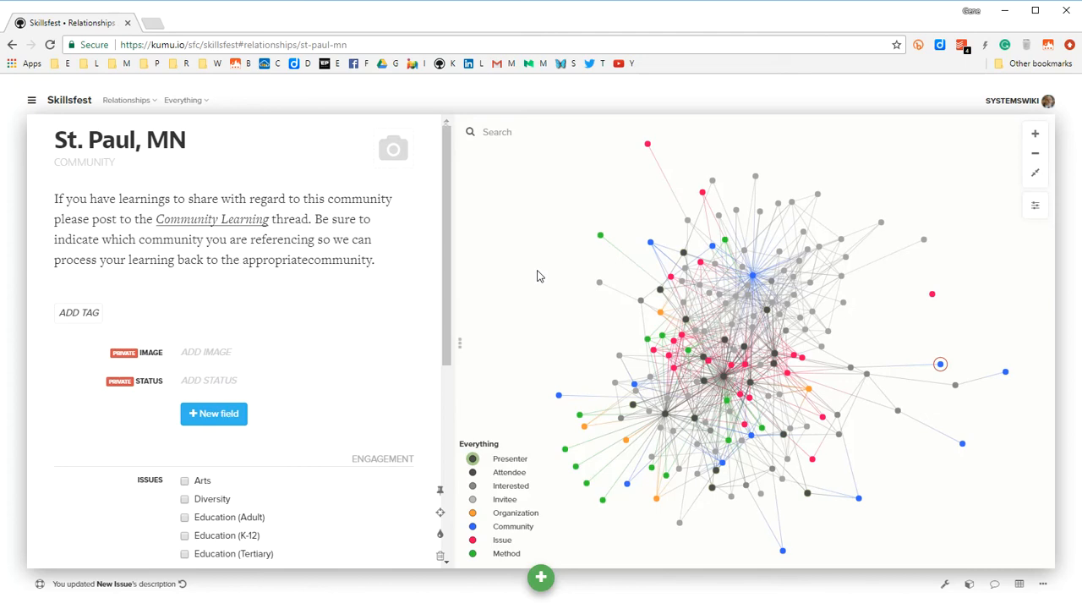
left_click(519, 314)
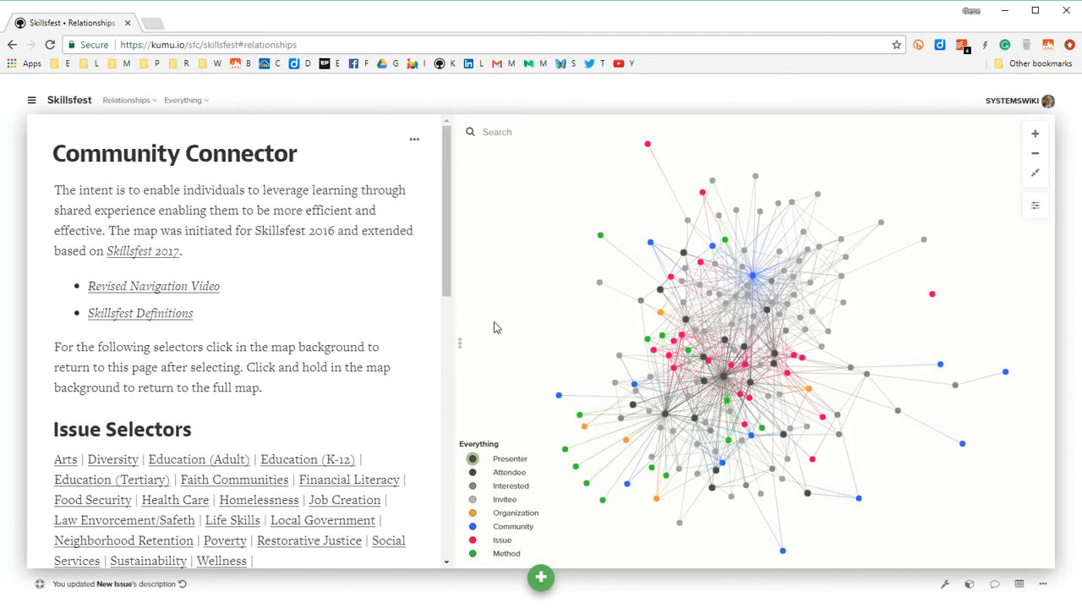
Set New Issue's status to Profiled and deselect the element.
left_click(933, 301)
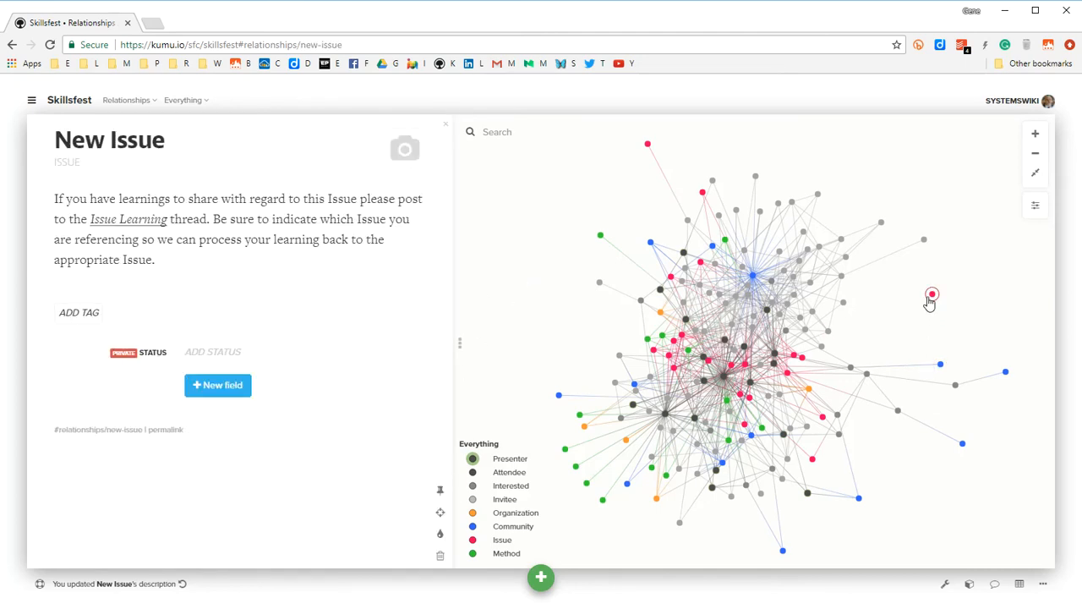
mouse_move(362, 357)
left_click(411, 357)
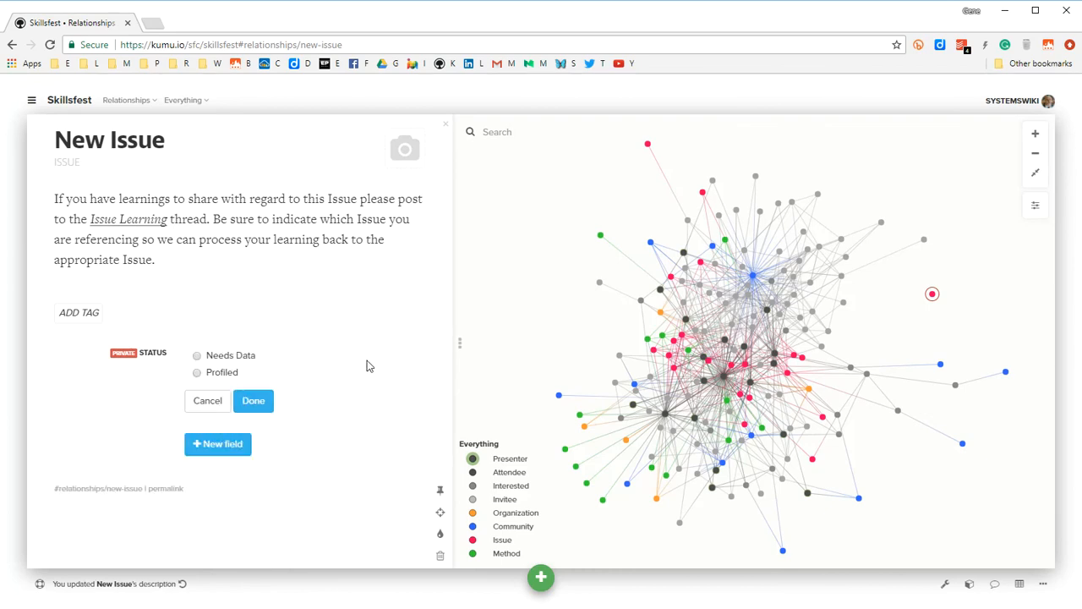
left_click(197, 374)
left_click(255, 401)
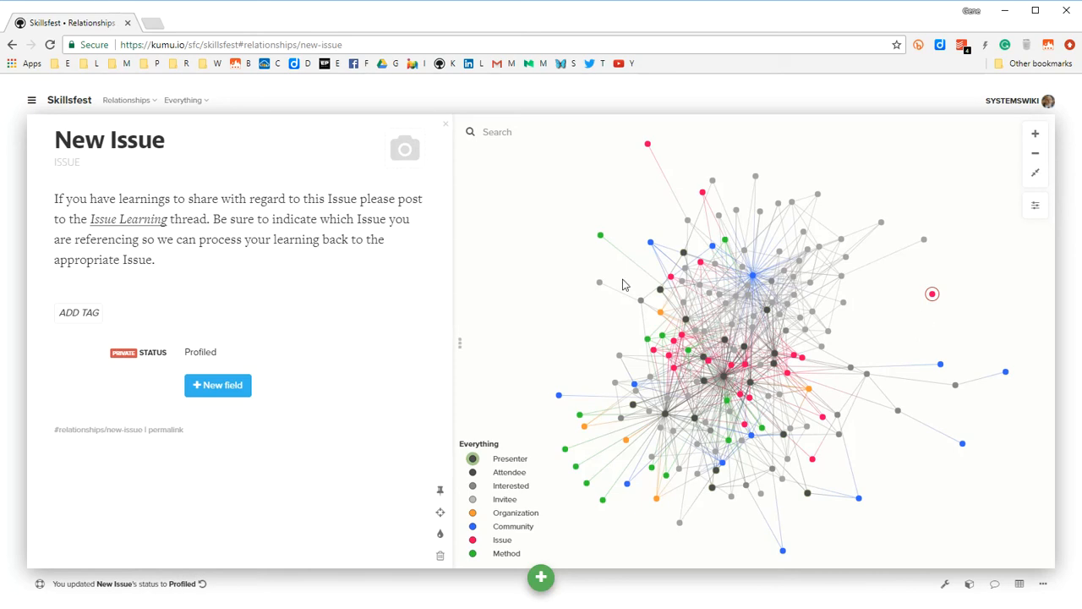
left_click(548, 266)
Add "New Issue" as a choice in the project's Issues field, save the field and return to the map.
left_click(31, 100)
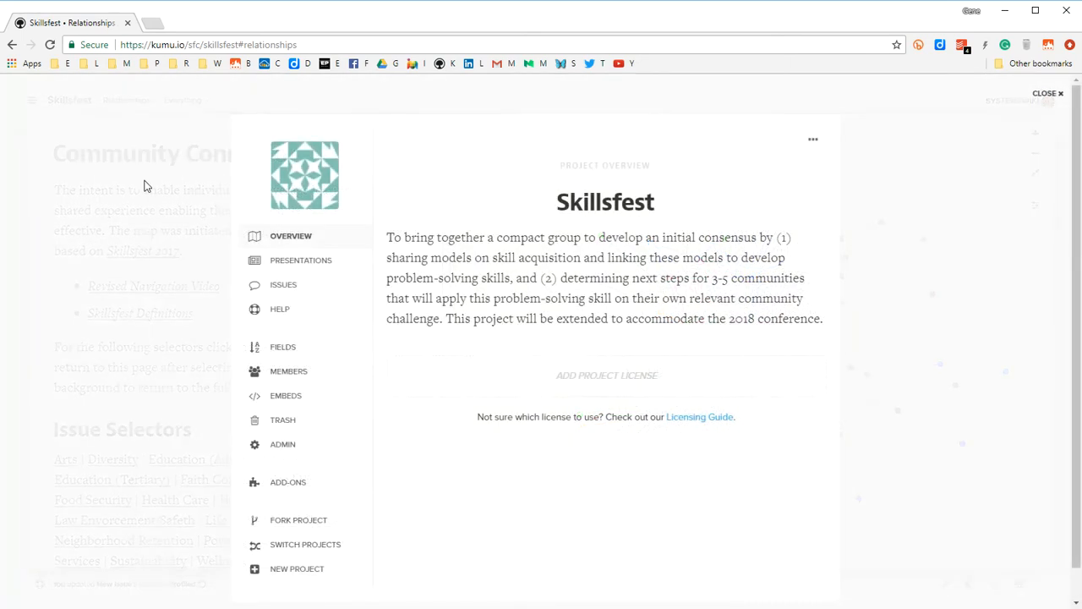
left_click(275, 349)
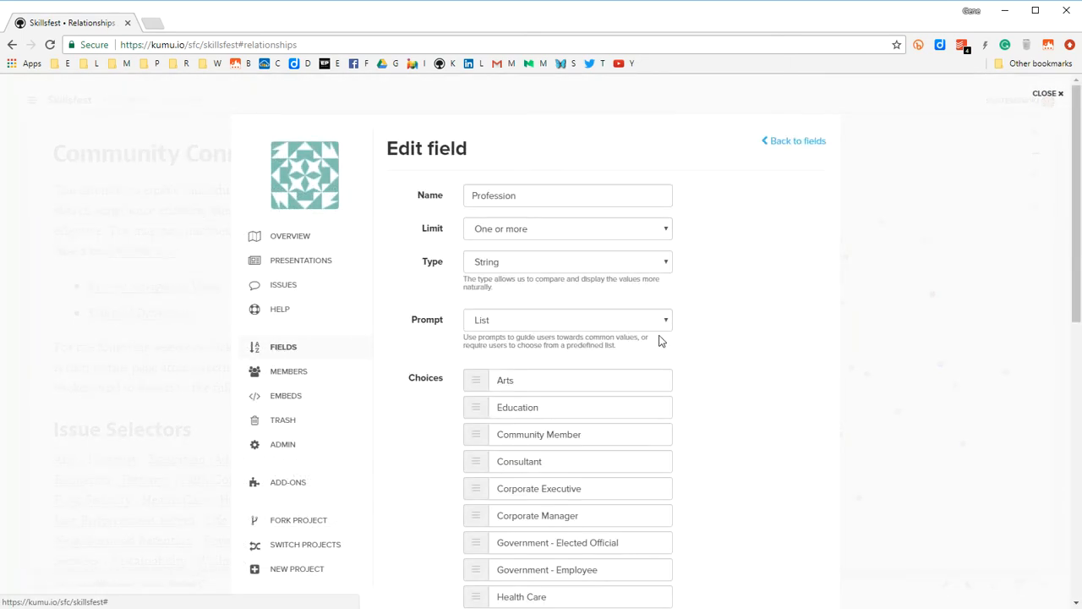
left_click(795, 141)
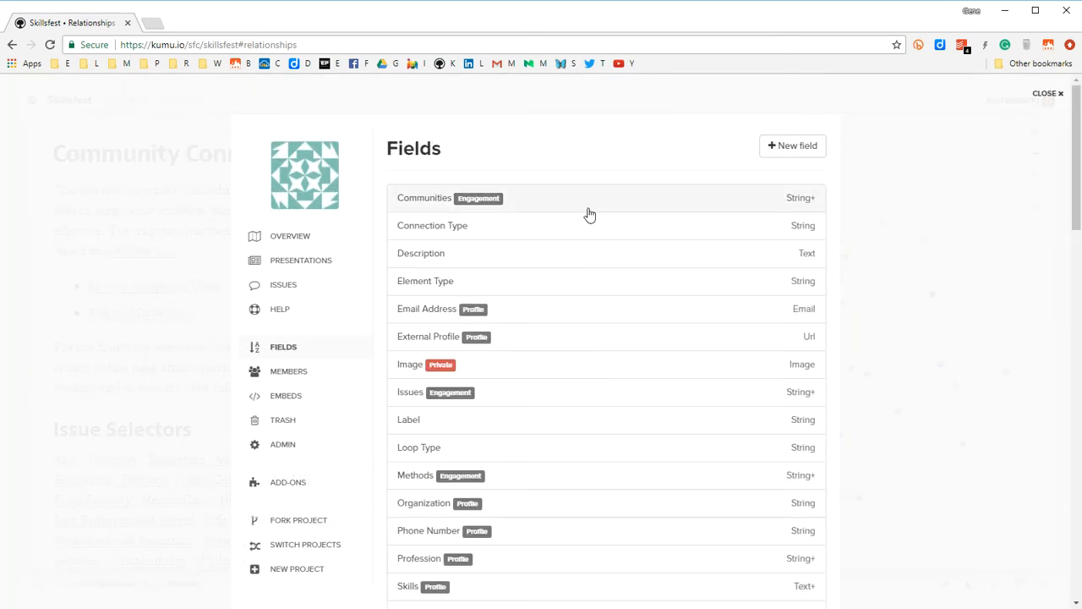
left_click(407, 396)
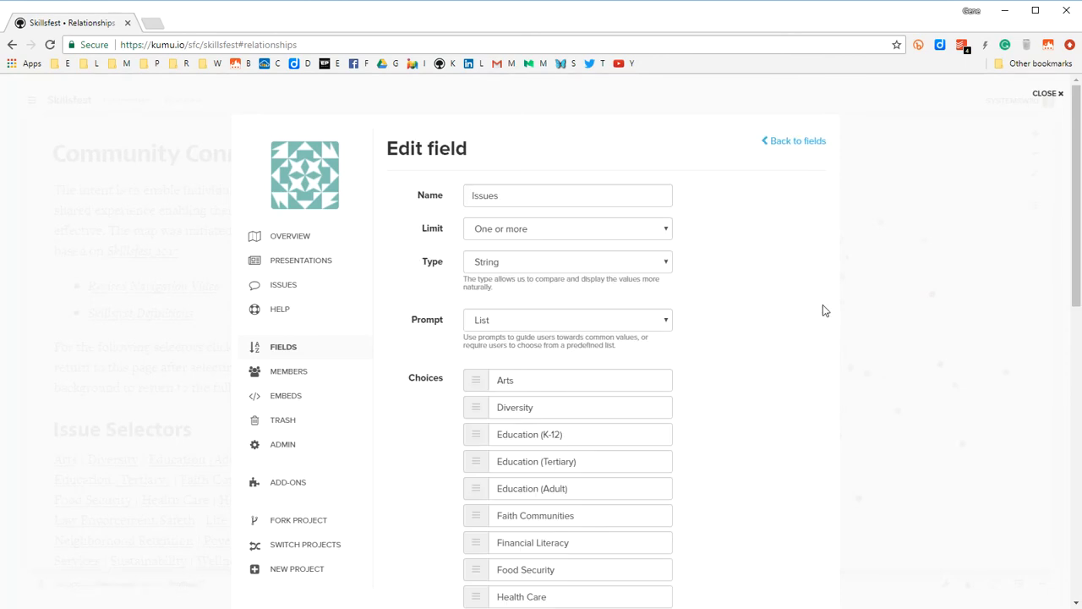
scroll(920, 292, "down", 6)
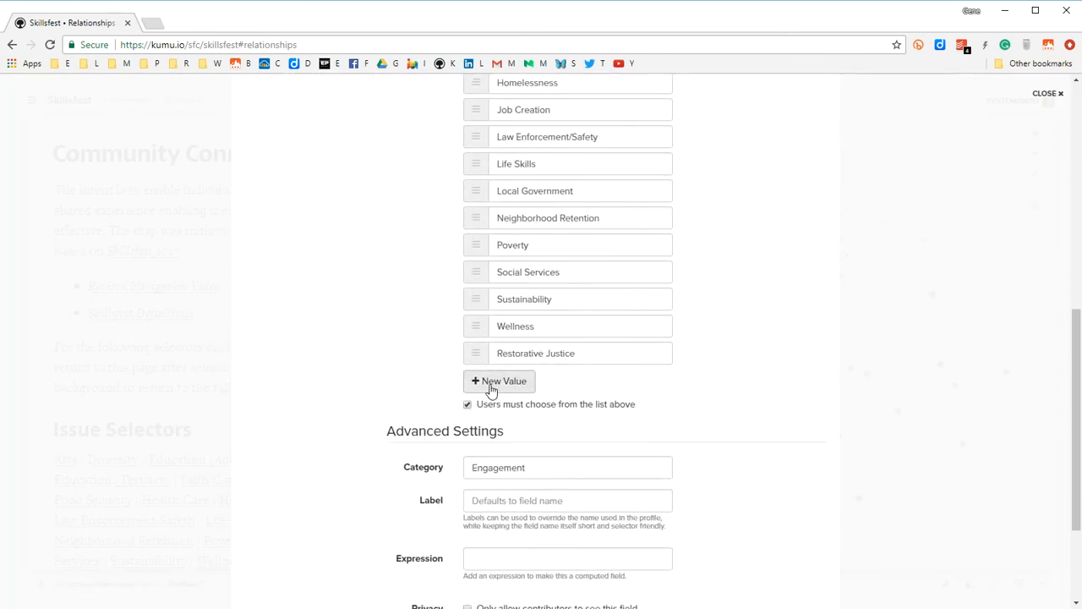
left_click(487, 389)
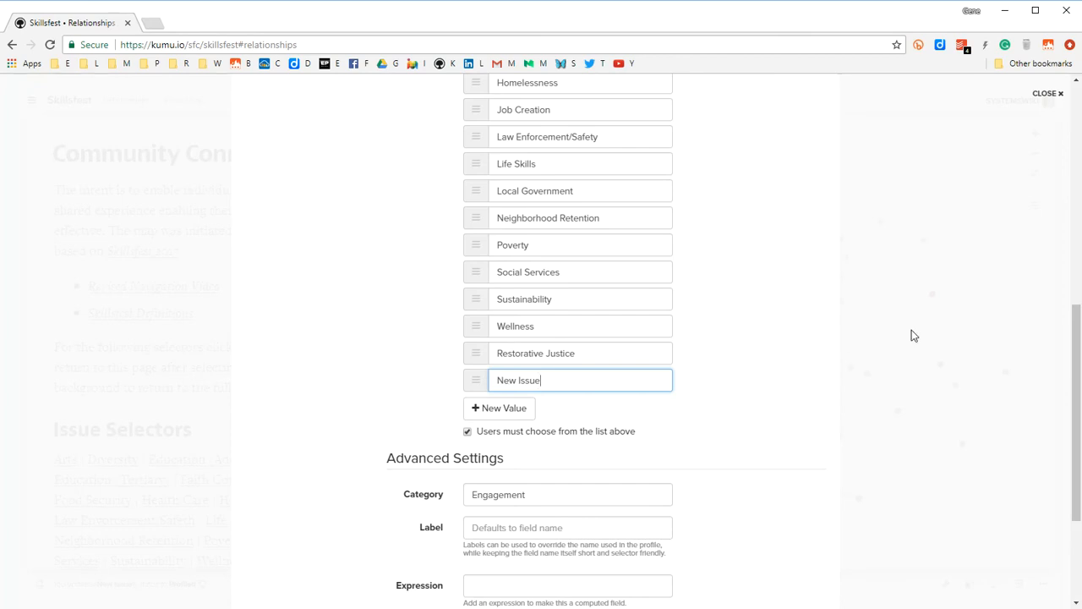
scroll(909, 336, "down", 2)
left_click(497, 532)
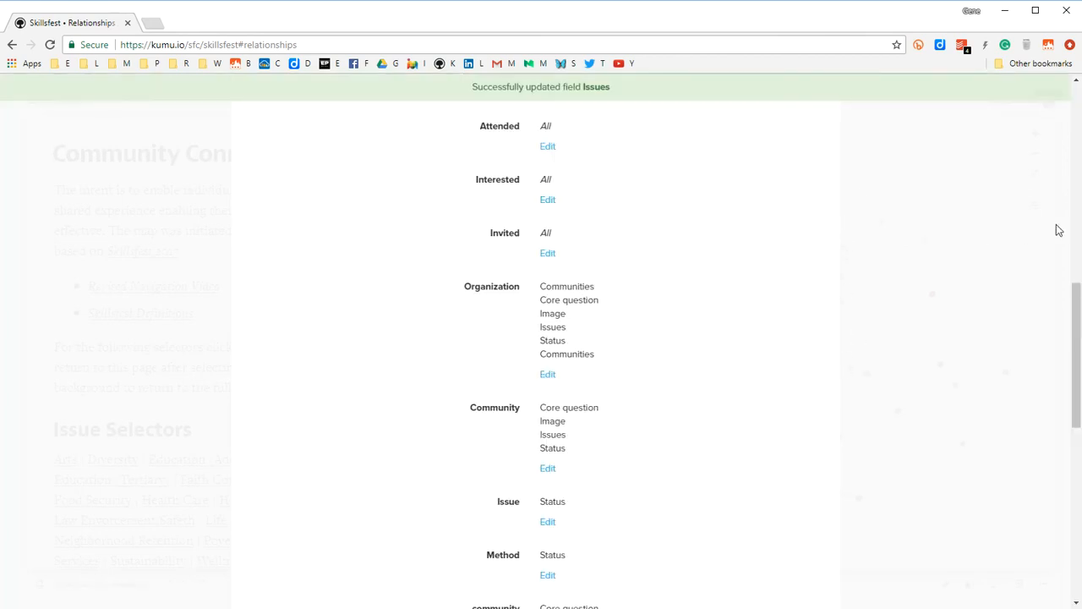
left_click_drag(1077, 299, 1077, 94)
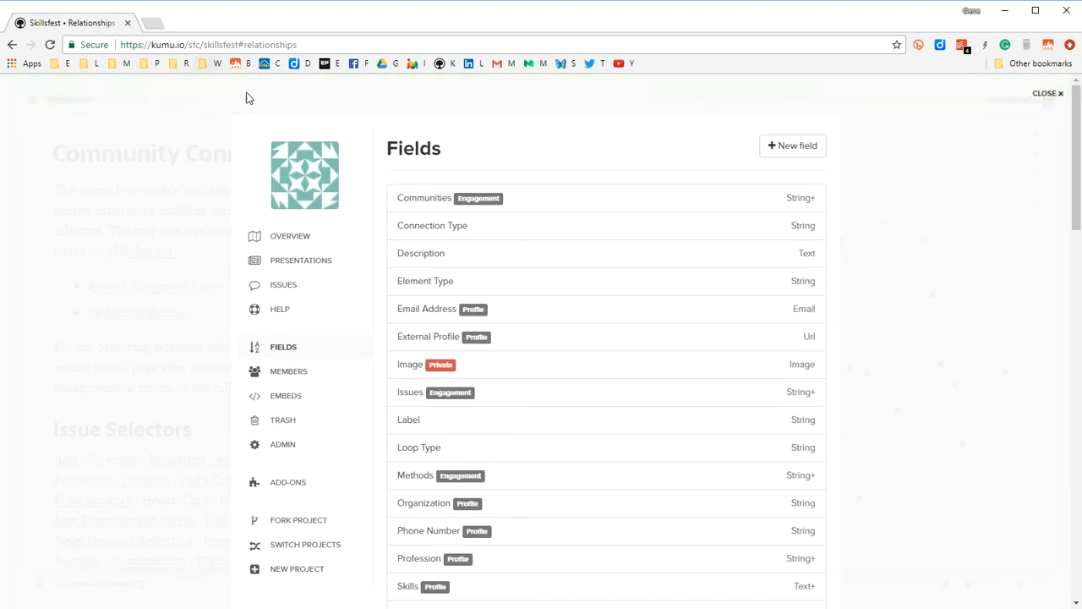
left_click(917, 93)
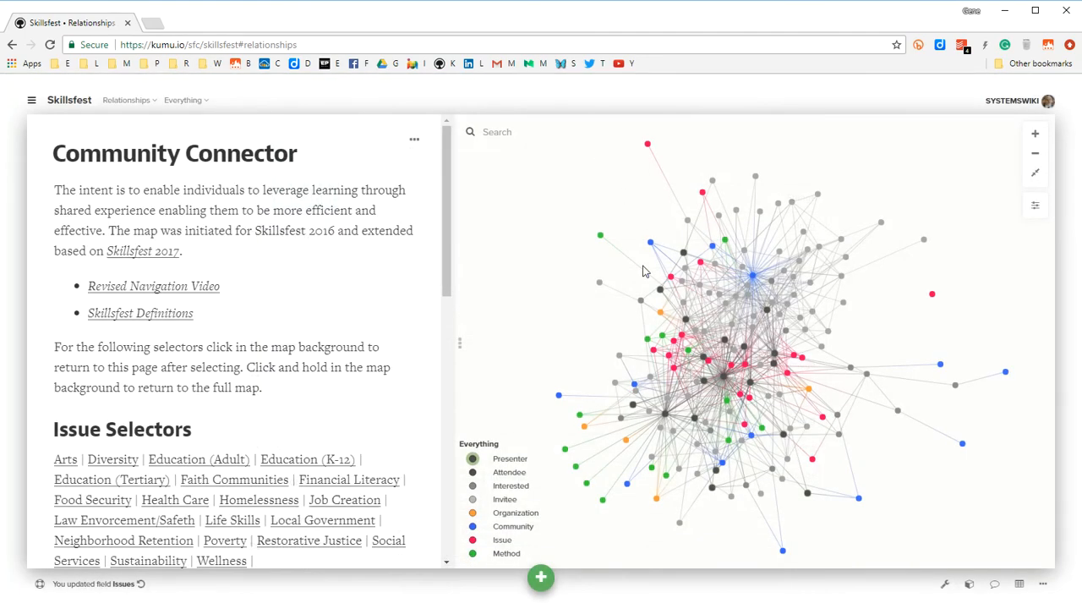
Check the Issues choices of the invited person linked to Utah for the New Issue entry.
left_click(620, 355)
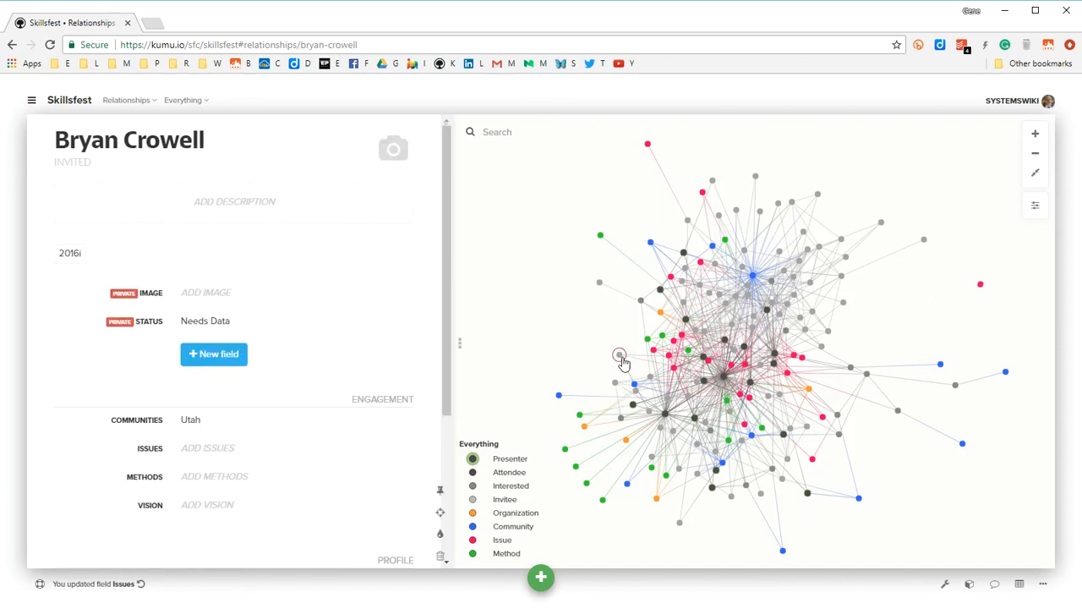
left_click_drag(451, 287, 449, 427)
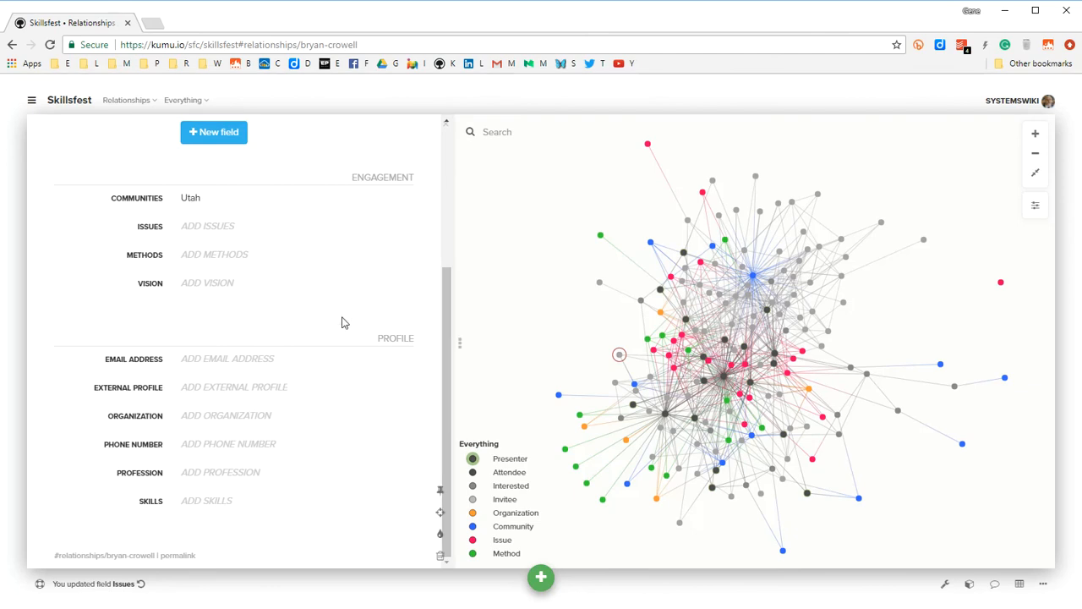
left_click(372, 231)
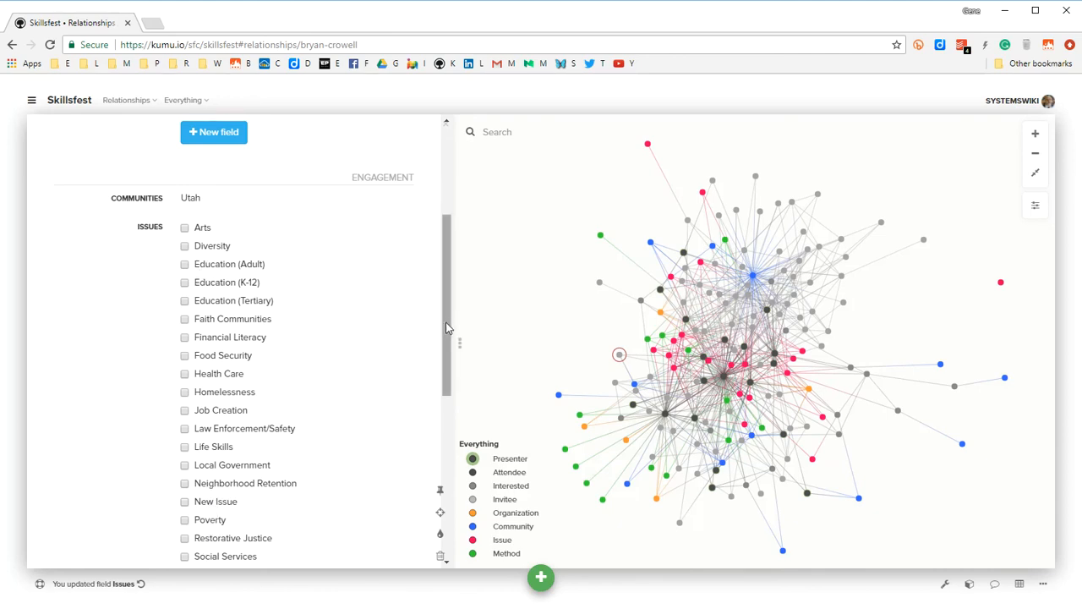
left_click_drag(448, 324, 454, 225)
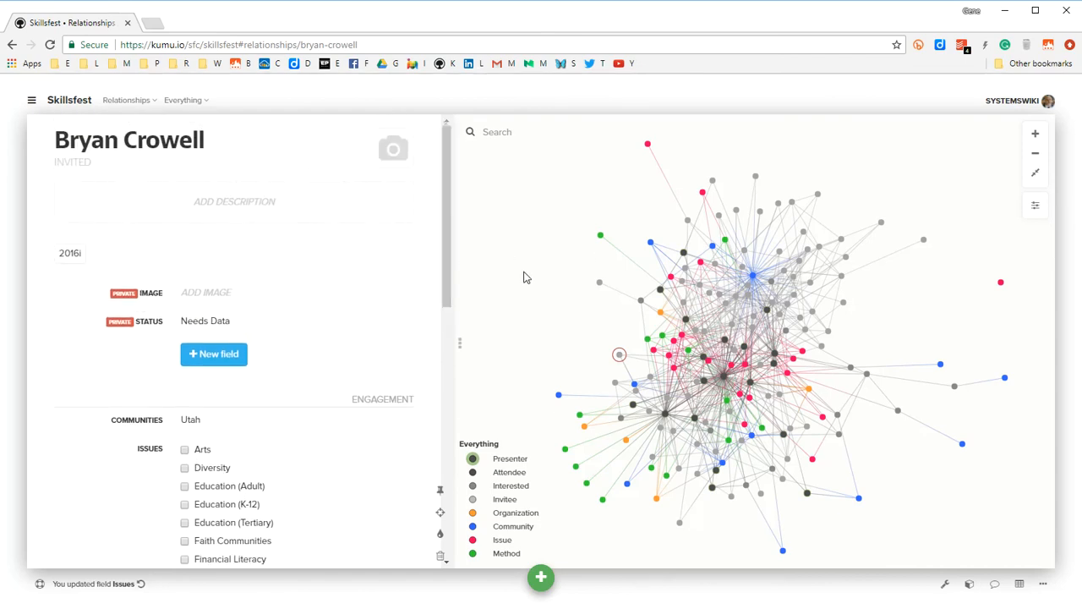